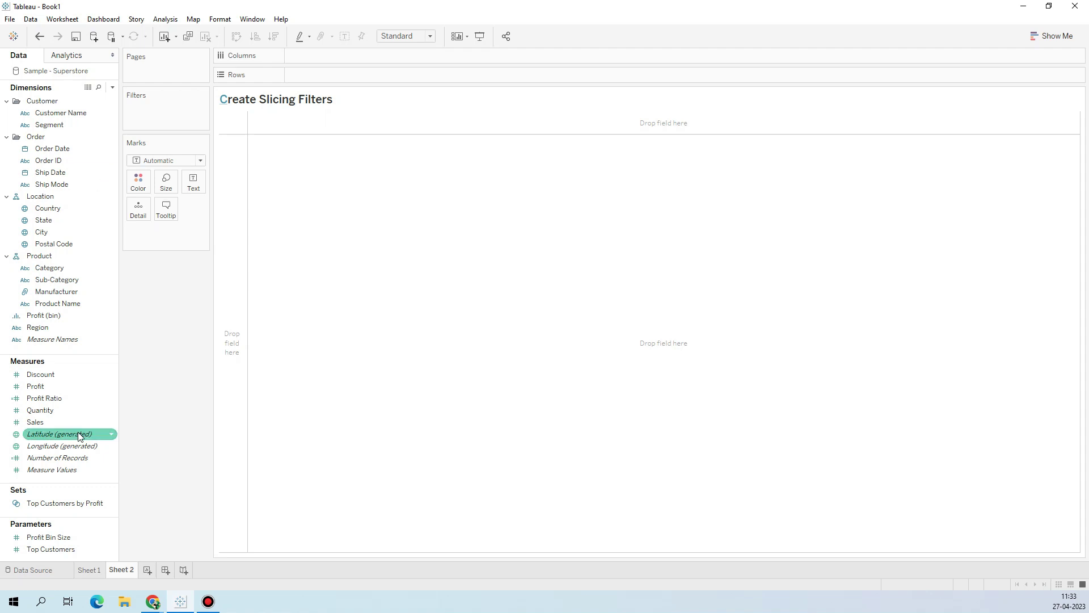
# Place Profit on the columns shelf and turn on mark labels for the bar
pyautogui.moveTo(102, 387); pyautogui.dragTo(339, 64)
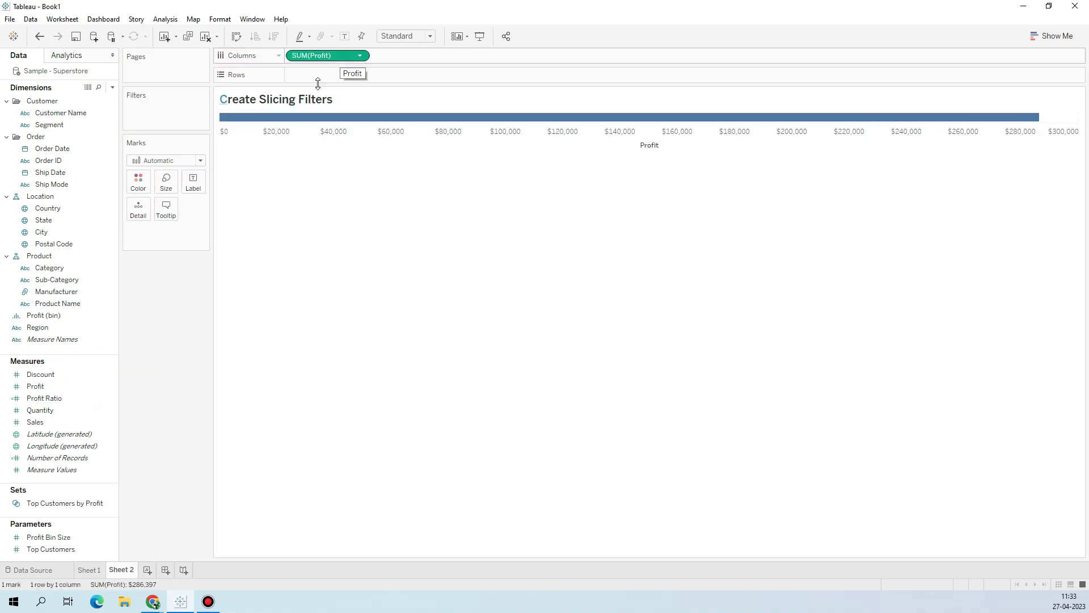
pyautogui.click(194, 181)
pyautogui.click(220, 209)
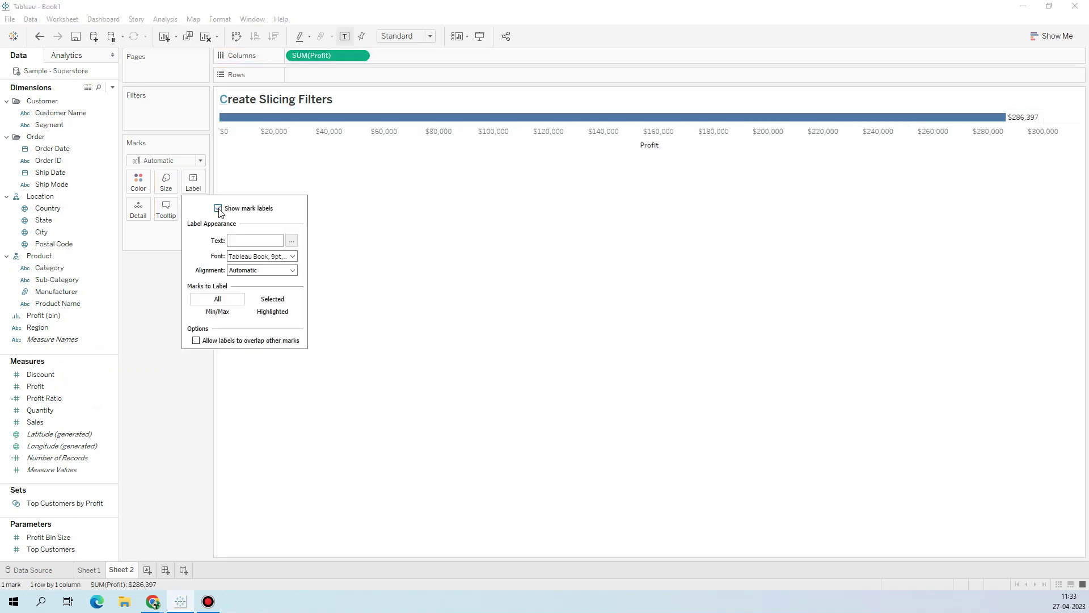
pyautogui.click(444, 197)
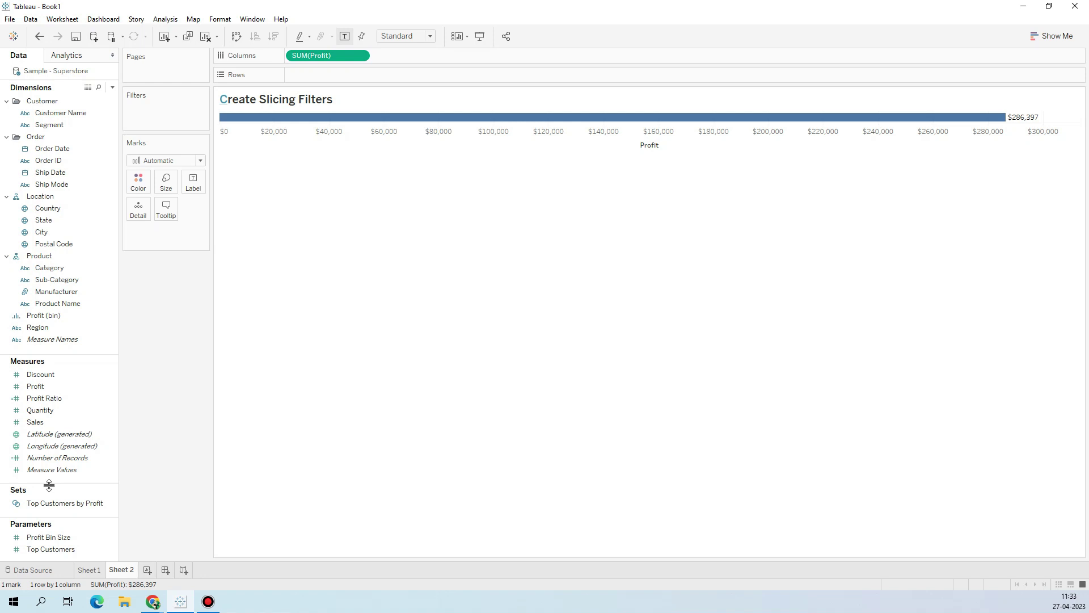
# Break profit down by State on the rows shelf and sort the states in descending order of profit
pyautogui.click(56, 220)
pyautogui.click(43, 222)
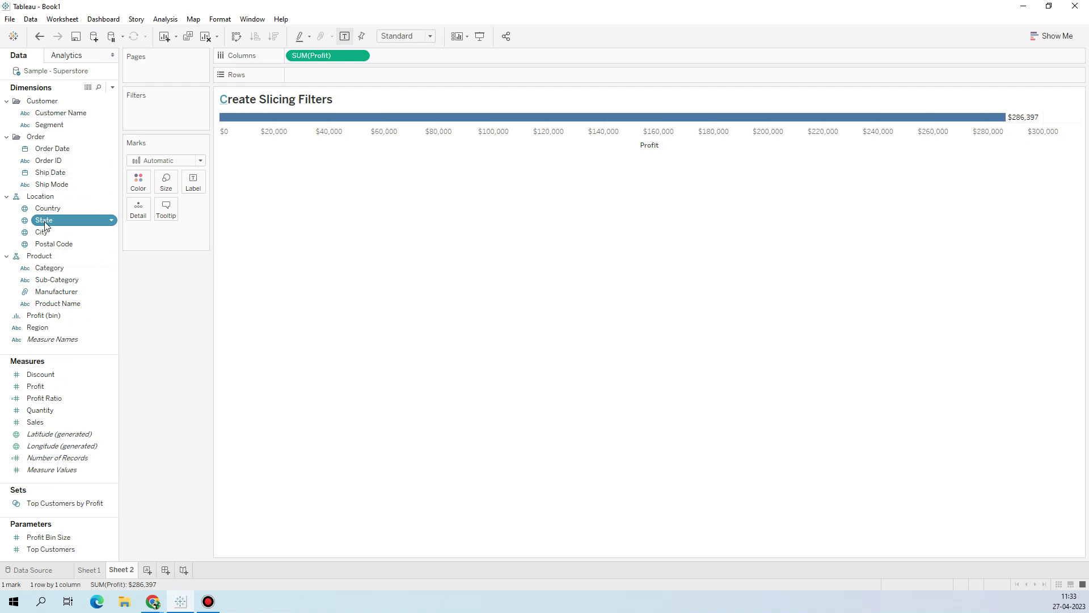
pyautogui.moveTo(44, 224); pyautogui.dragTo(311, 80)
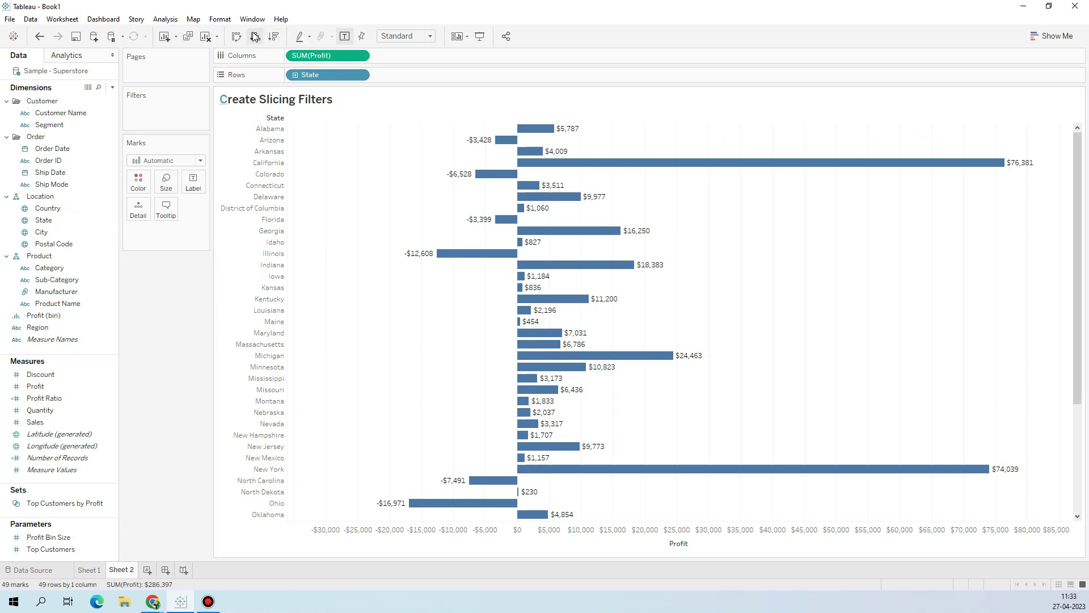
pyautogui.click(274, 37)
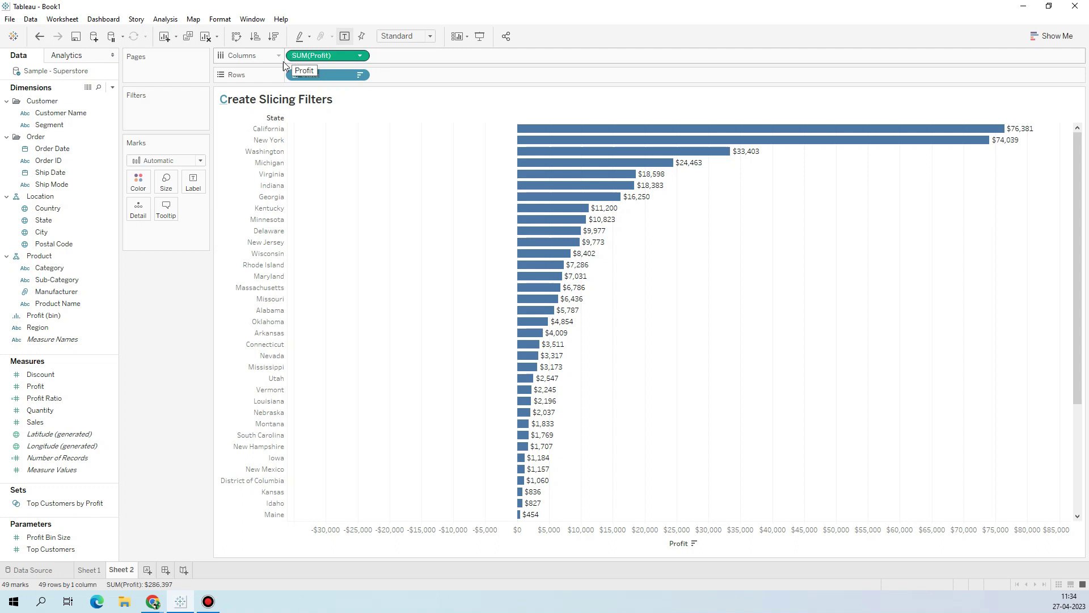
# Add Region to the rows shelf and remove State so profit is broken down by region only
pyautogui.moveTo(37, 335); pyautogui.dragTo(291, 81)
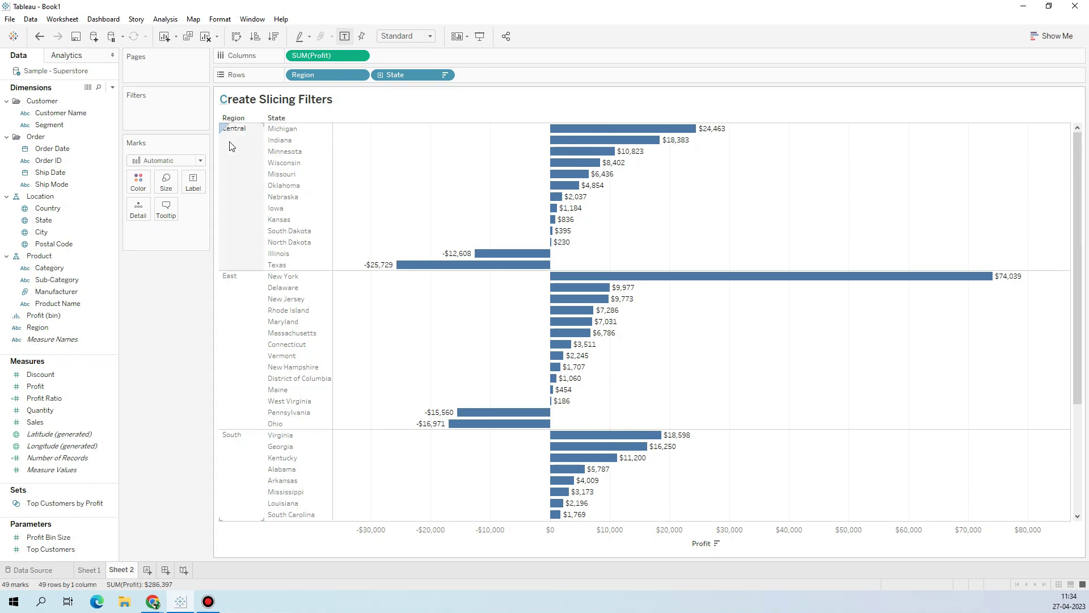
pyautogui.moveTo(621, 148)
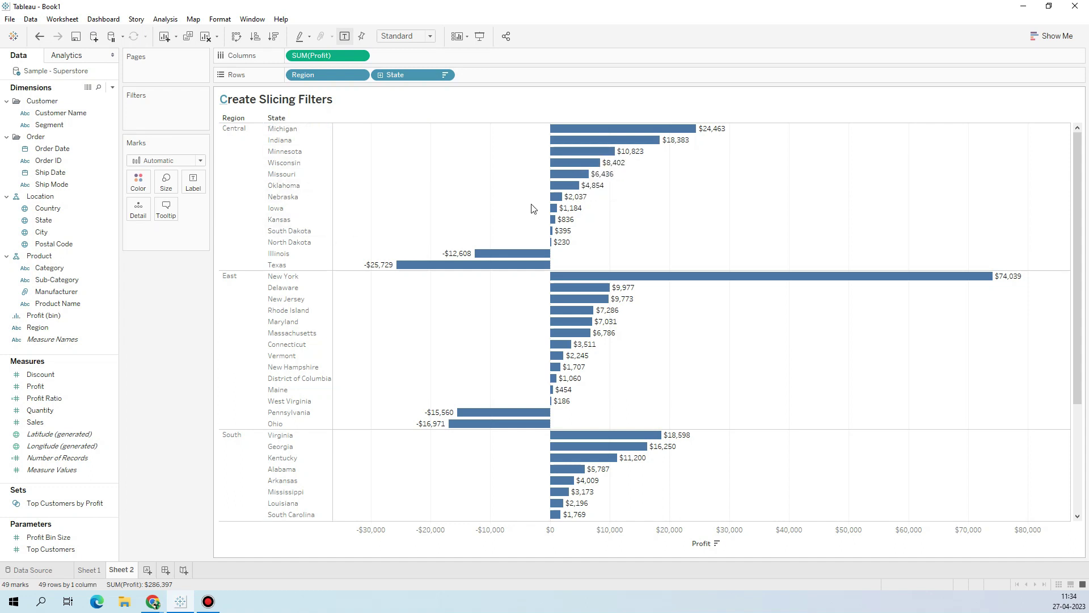
pyautogui.moveTo(408, 77); pyautogui.dragTo(168, 285)
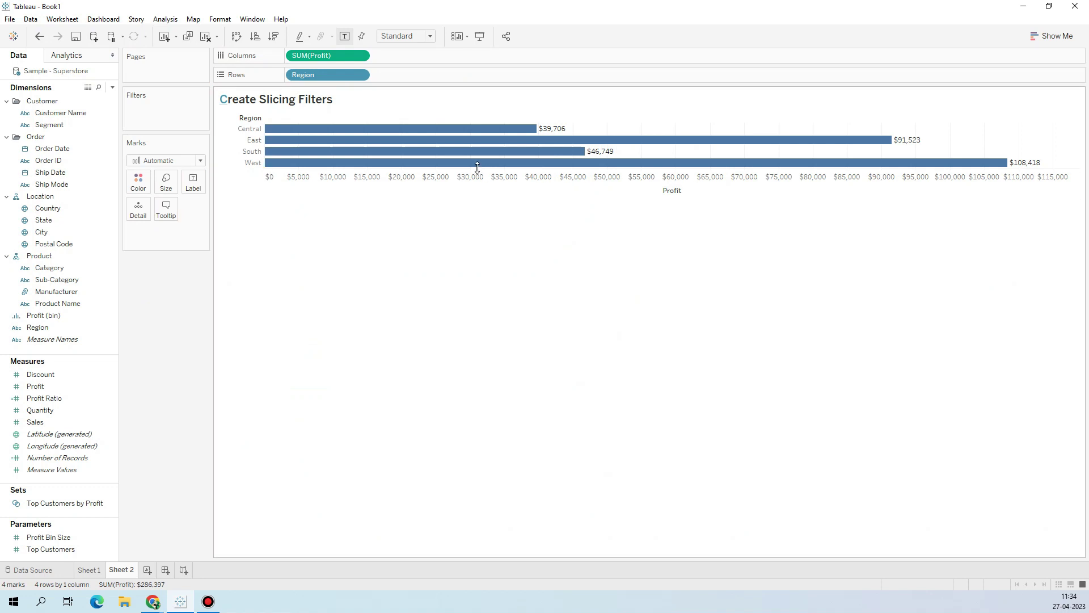
pyautogui.moveTo(478, 154)
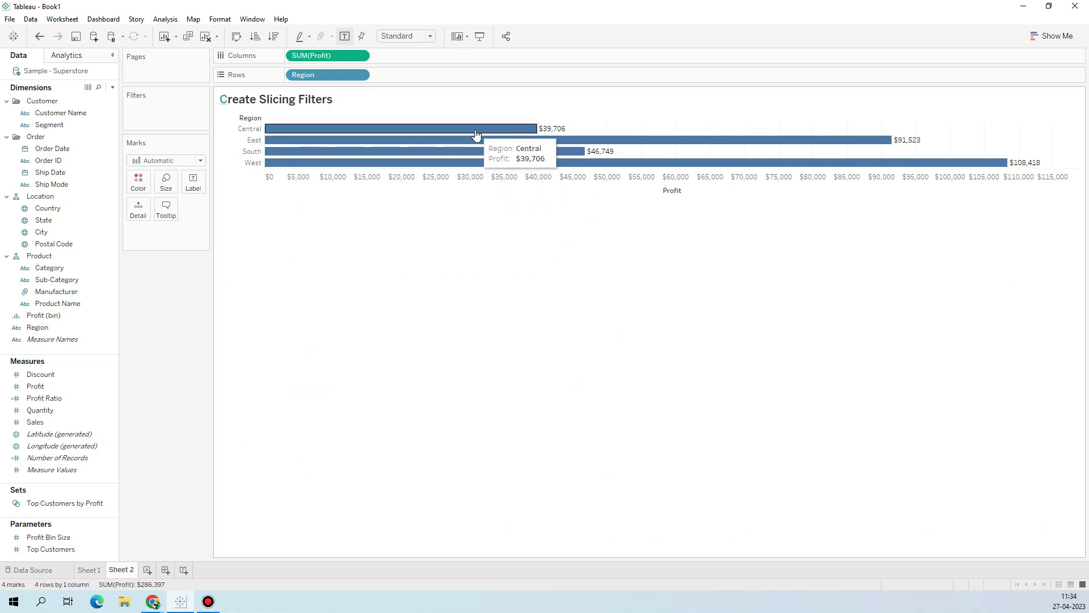
pyautogui.moveTo(341, 131)
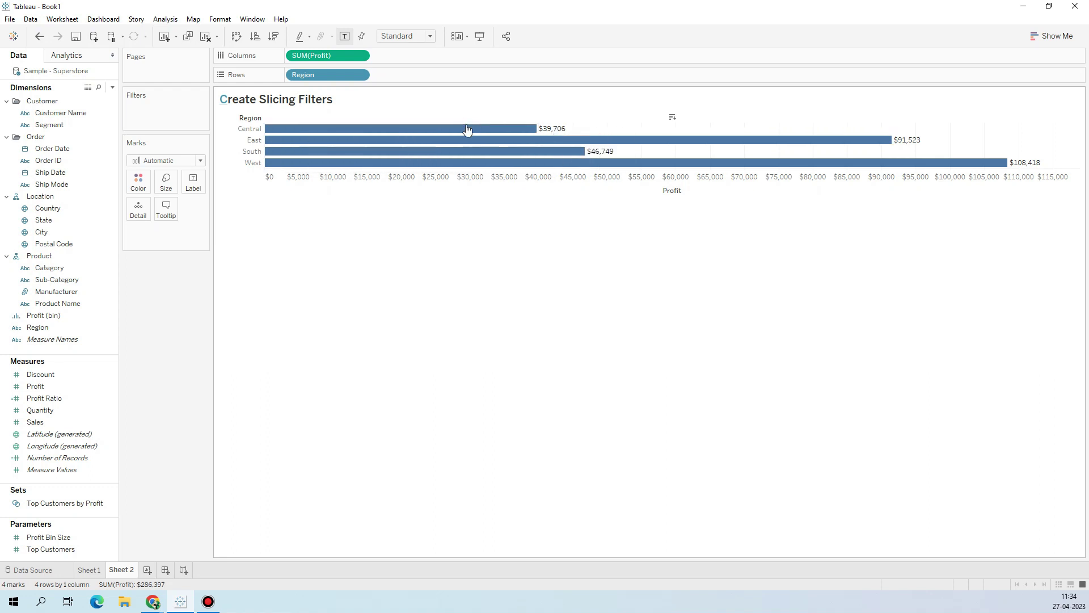
pyautogui.moveTo(576, 152)
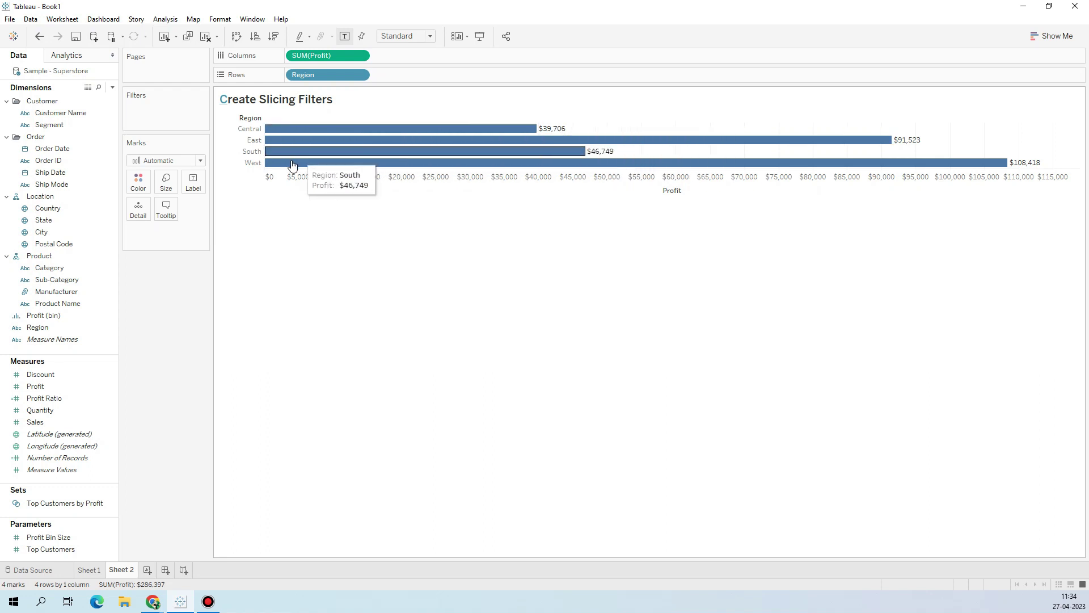
# Add State to the rows shelf after Region to split each region's profit by state
pyautogui.click(50, 265)
pyautogui.click(48, 209)
pyautogui.moveTo(44, 220); pyautogui.dragTo(404, 74)
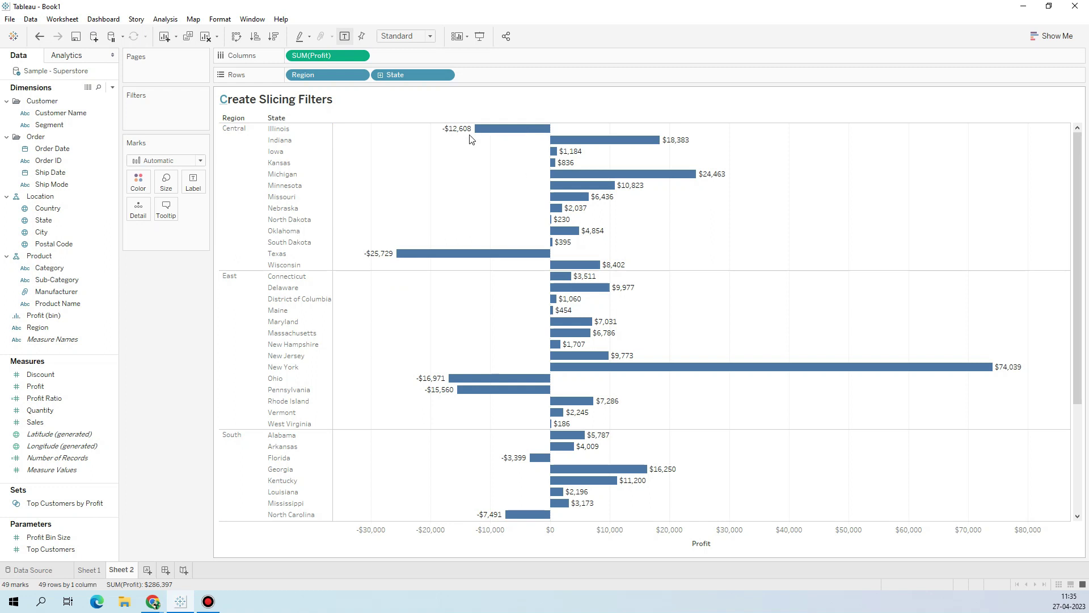
pyautogui.moveTo(484, 134)
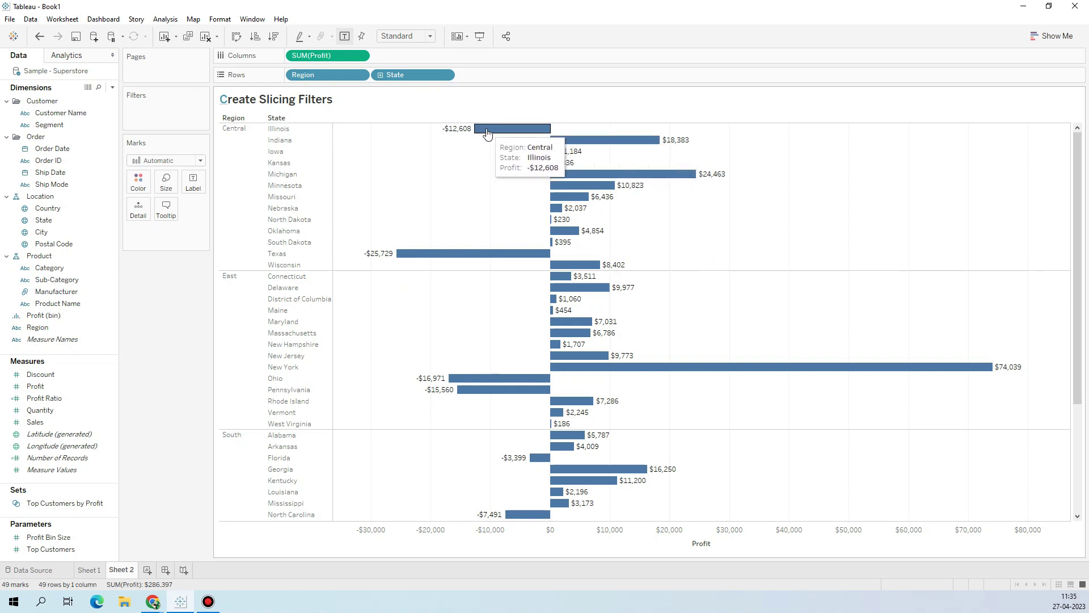
pyautogui.moveTo(607, 147)
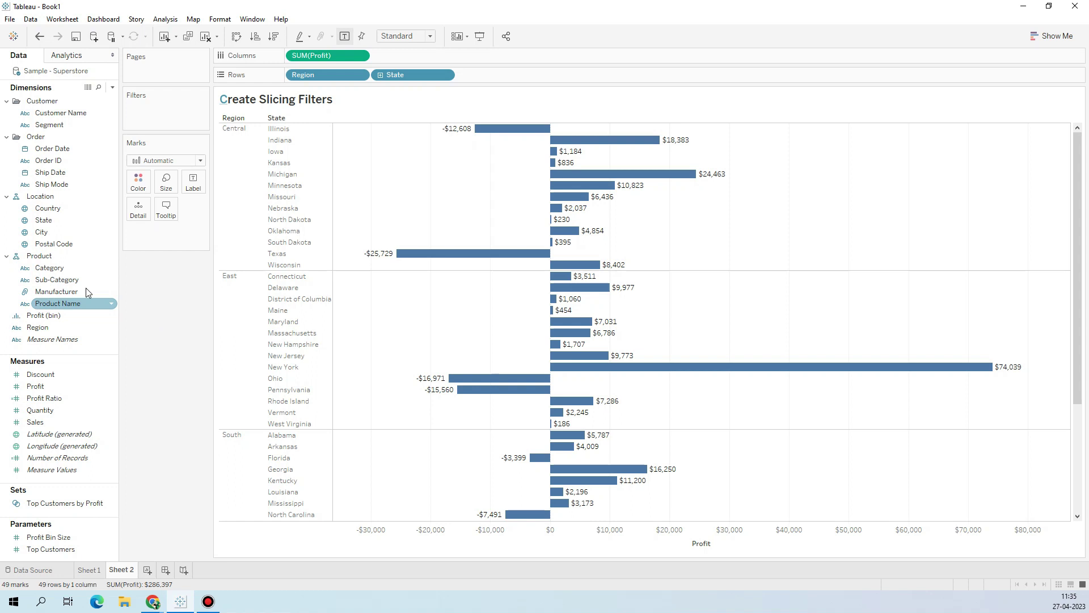
# Add a Category filter that includes all values: Furniture, Office Supplies and Technology
pyautogui.click(41, 270)
pyautogui.moveTo(40, 272); pyautogui.dragTo(137, 120)
pyautogui.click(448, 336)
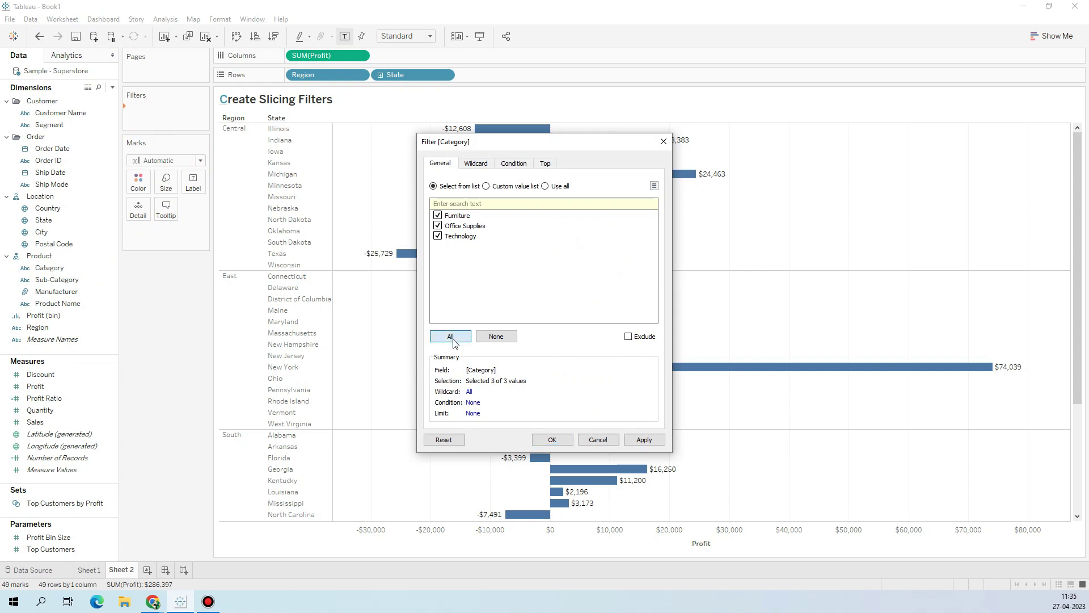
pyautogui.click(644, 439)
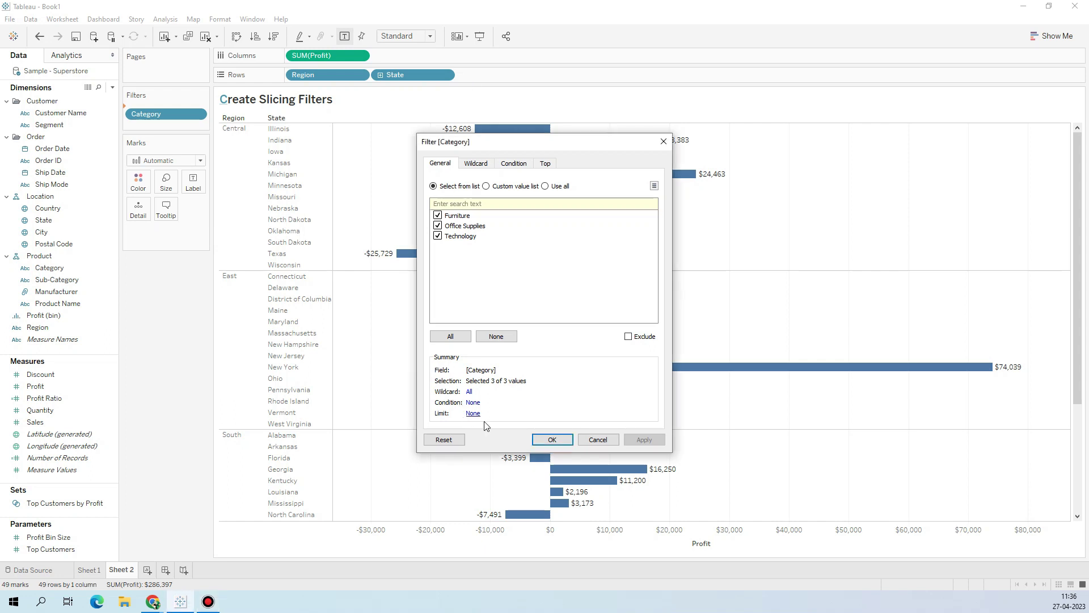
pyautogui.click(552, 439)
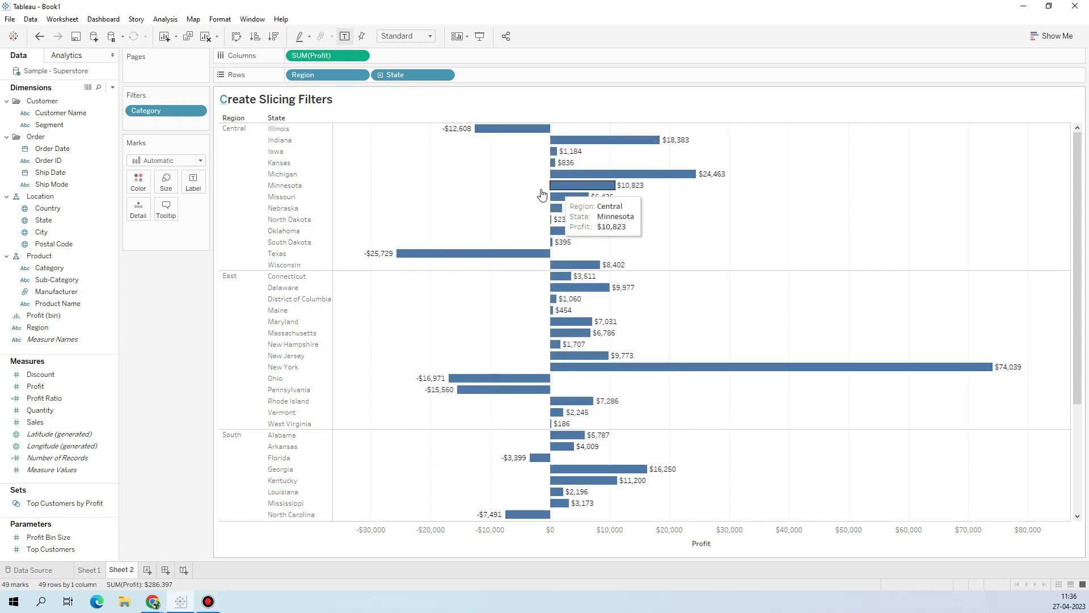
# Show the Category filter beside the chart as a single value list
pyautogui.rightClick(164, 109)
pyautogui.click(198, 133)
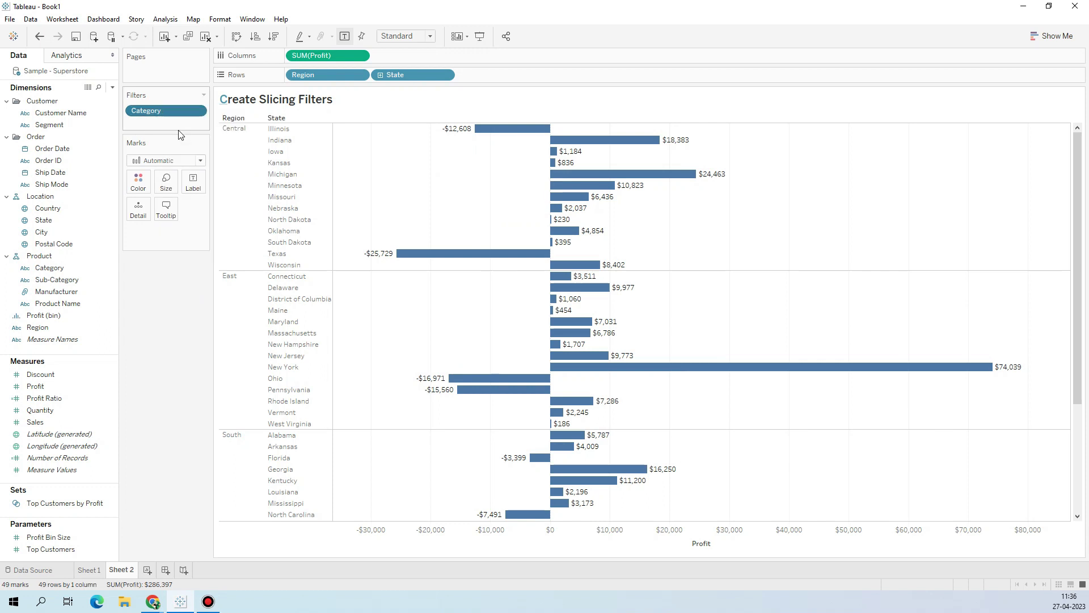
pyautogui.click(1079, 95)
pyautogui.click(1053, 210)
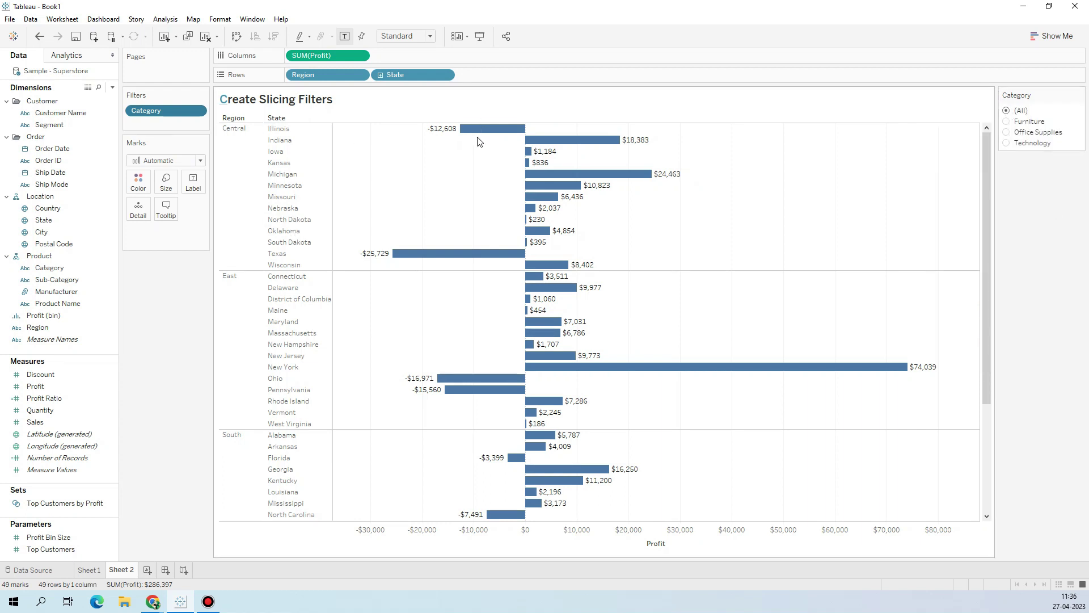
# Slice the chart by Furniture, Office Supplies and Technology in turn, and return the Category filter to All
pyautogui.click(1007, 122)
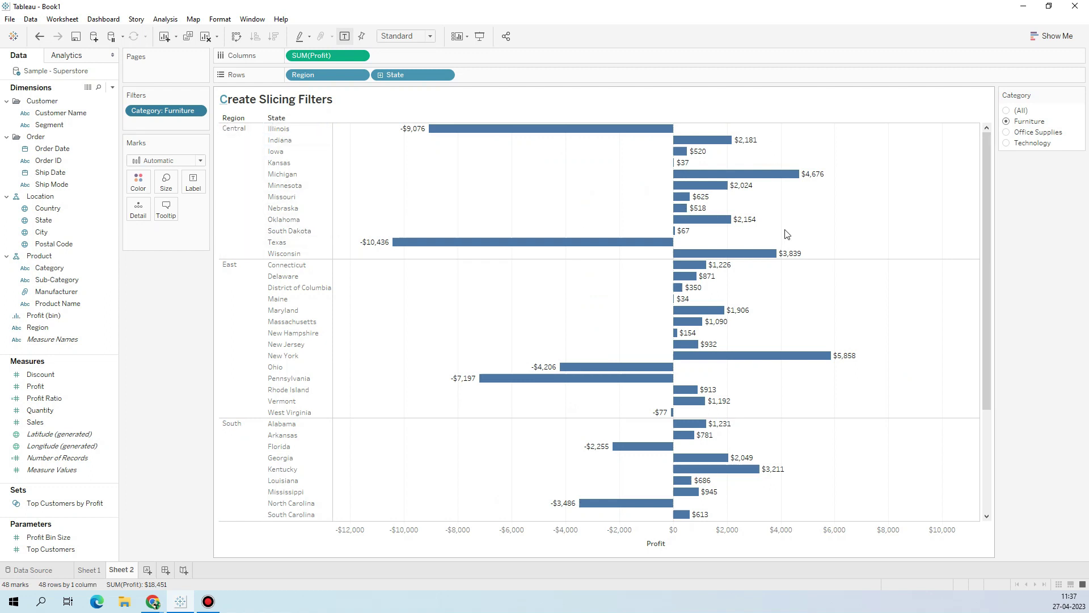
pyautogui.click(1007, 134)
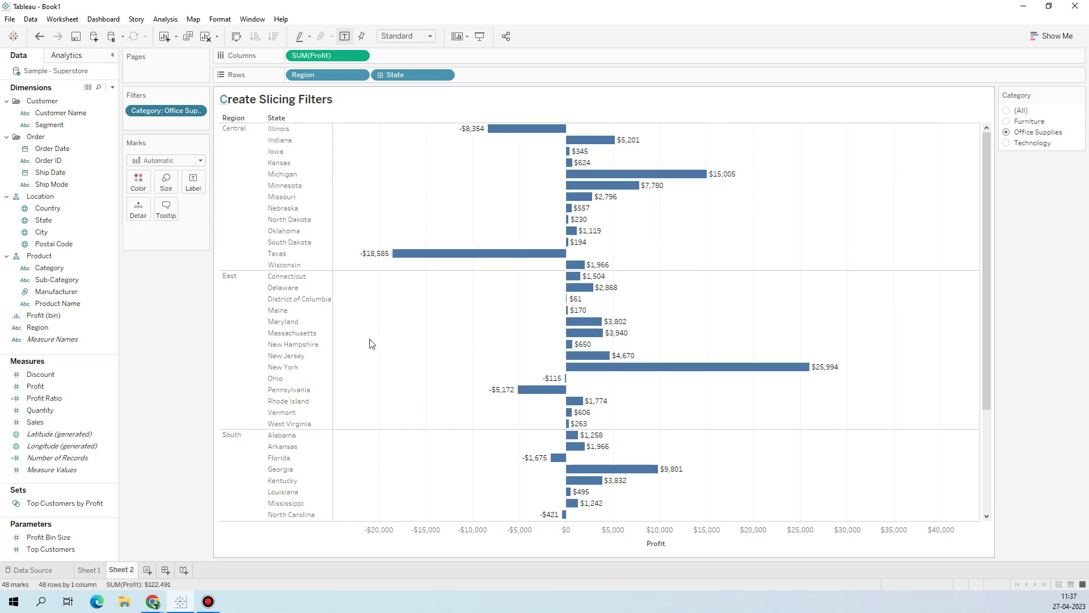
pyautogui.click(1006, 143)
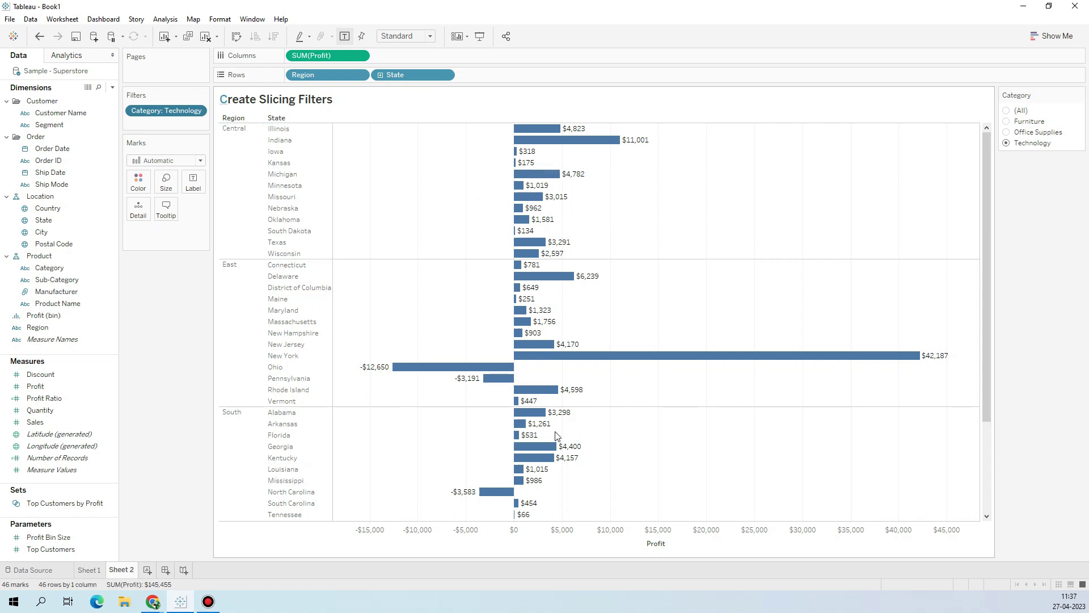
pyautogui.click(84, 267)
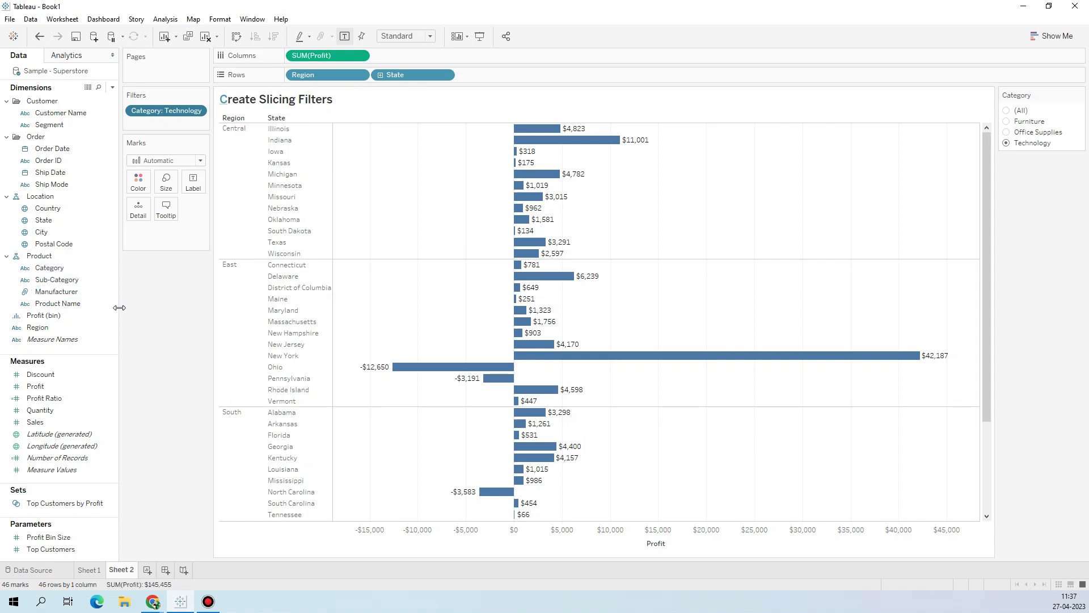
pyautogui.click(1007, 110)
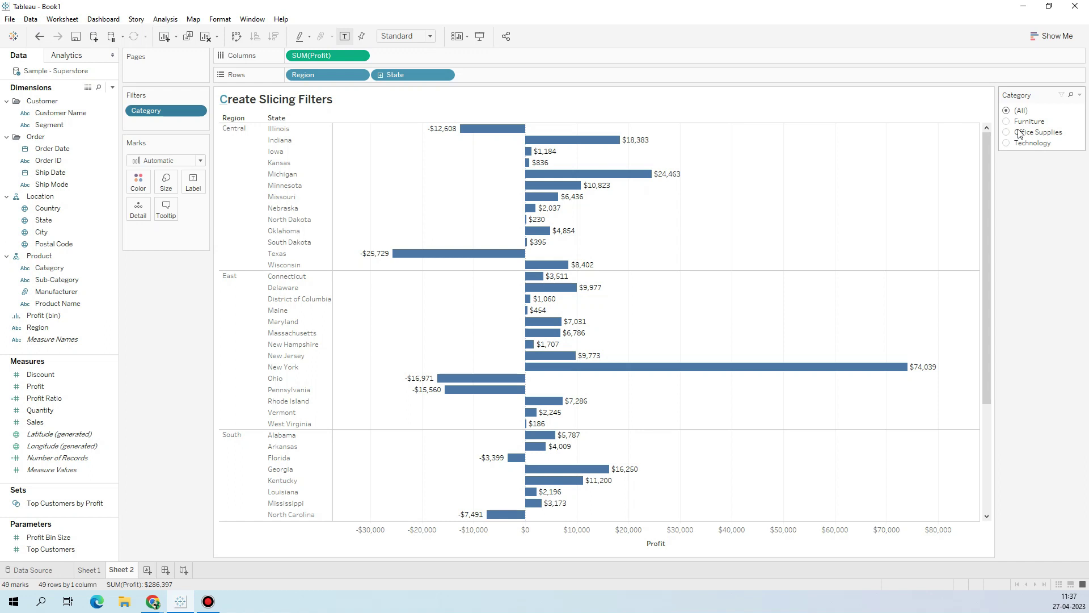
# Color the profit bars by Category and inspect the category segments of the Illinois bar
pyautogui.moveTo(475, 133)
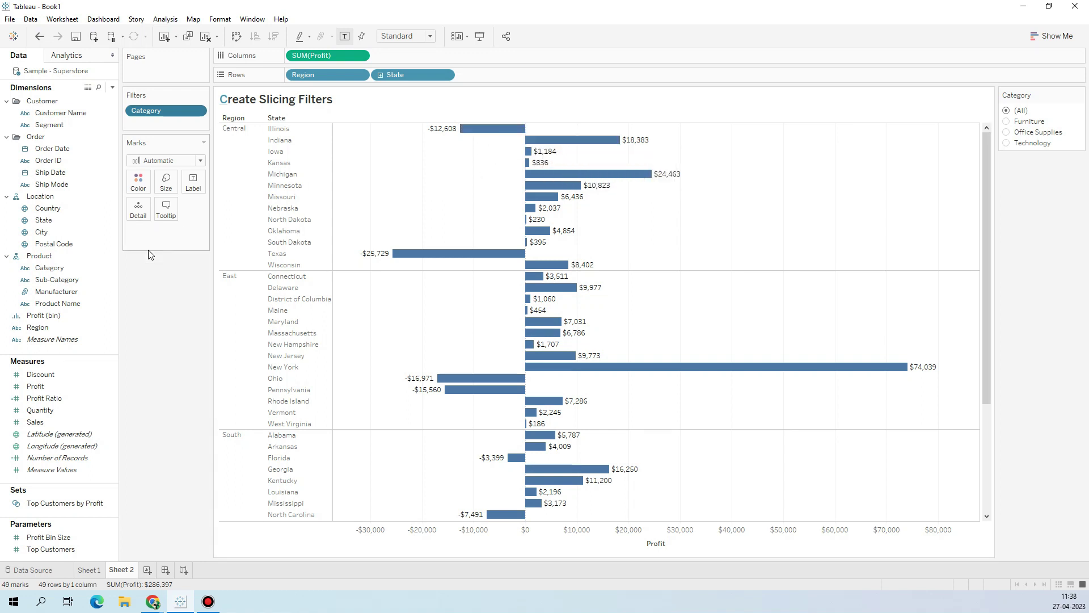
pyautogui.moveTo(50, 268); pyautogui.dragTo(134, 189)
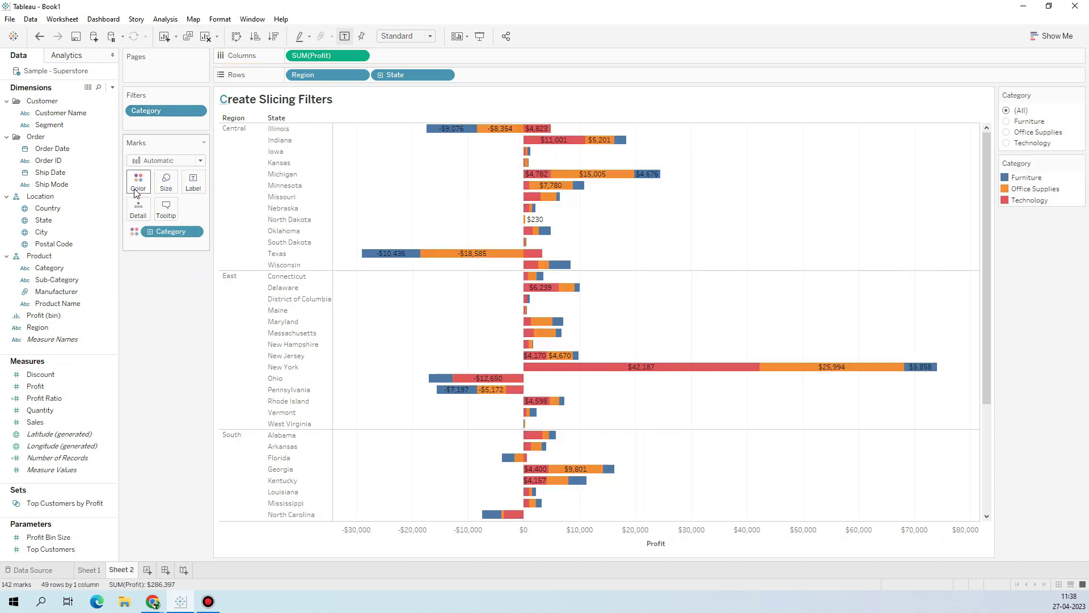
pyautogui.moveTo(439, 132)
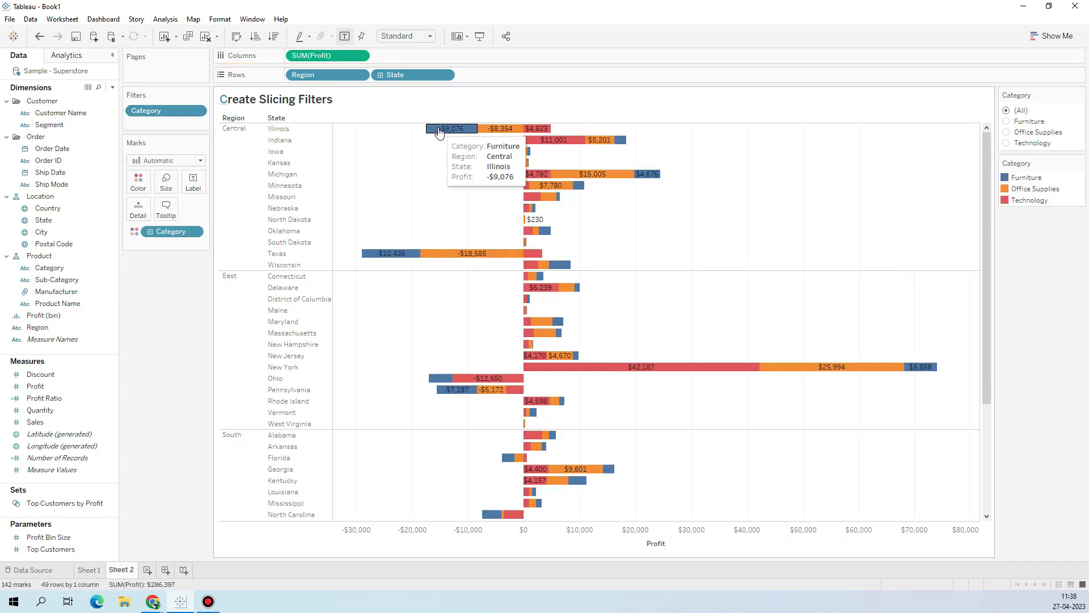
pyautogui.moveTo(534, 131)
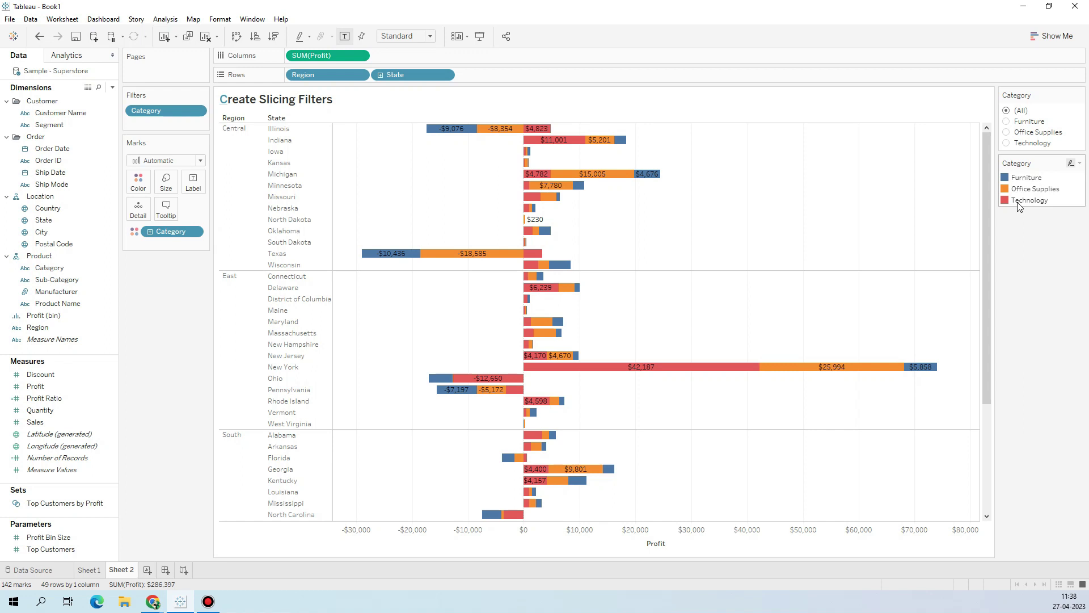
# Create a new dashboard and place Sheet 1 on it
pyautogui.click(153, 601)
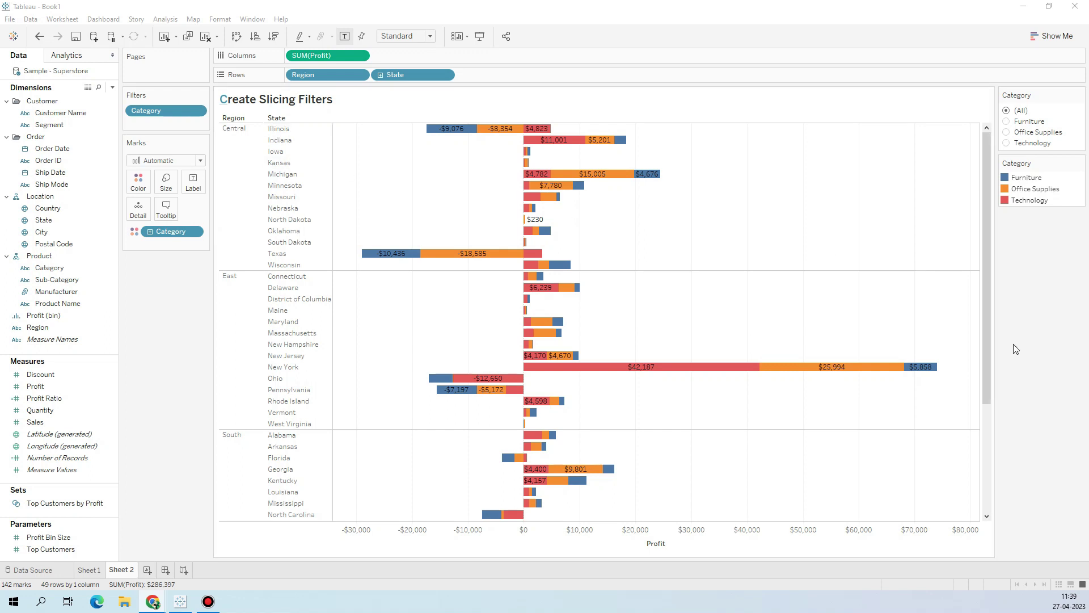
pyautogui.click(165, 570)
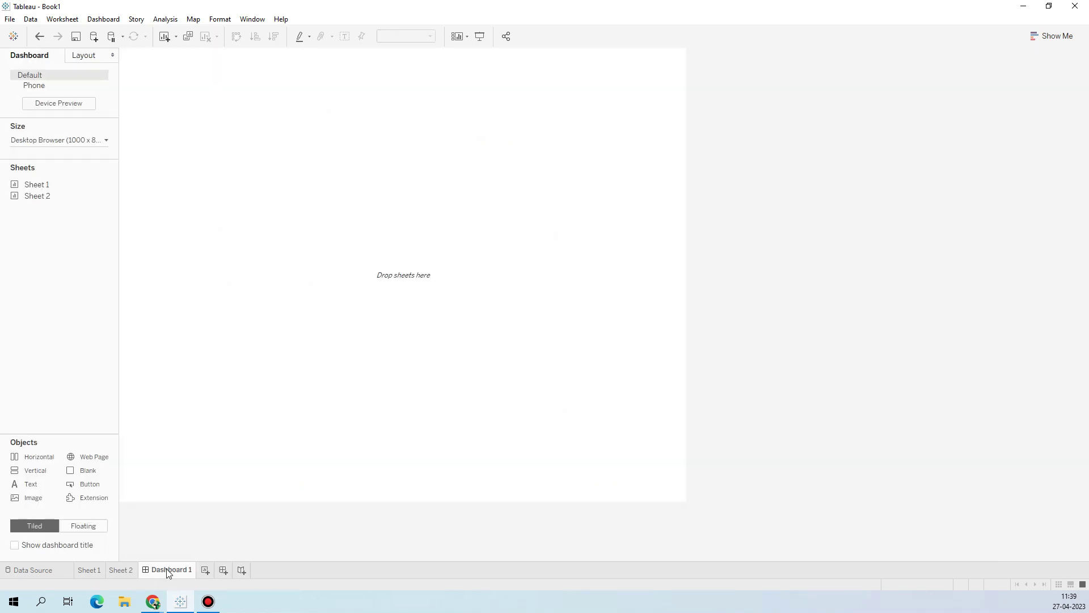
pyautogui.moveTo(37, 185); pyautogui.dragTo(246, 183)
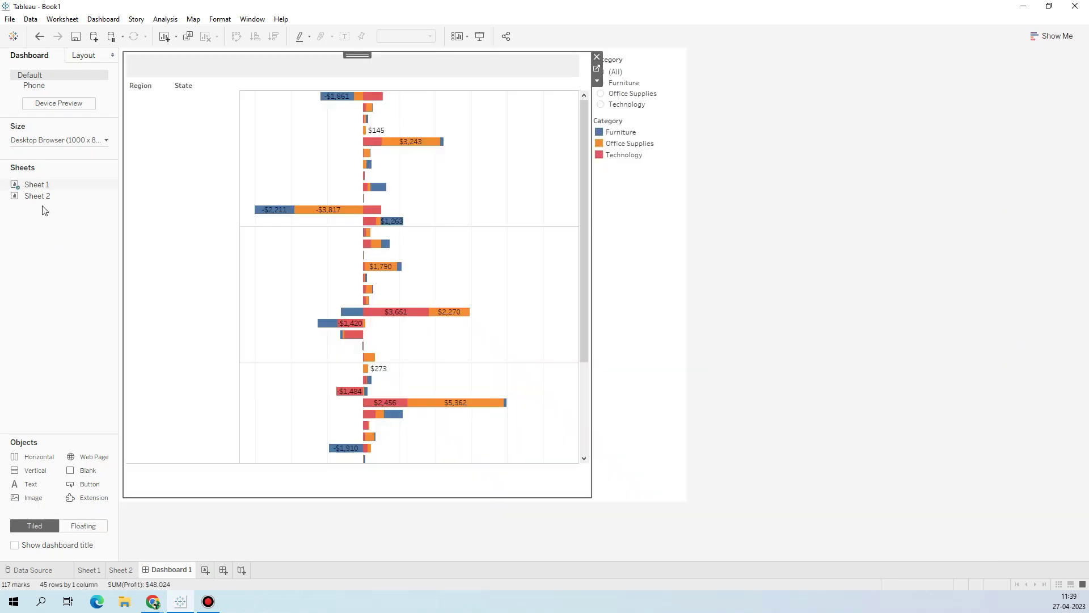
pyautogui.moveTo(38, 202)
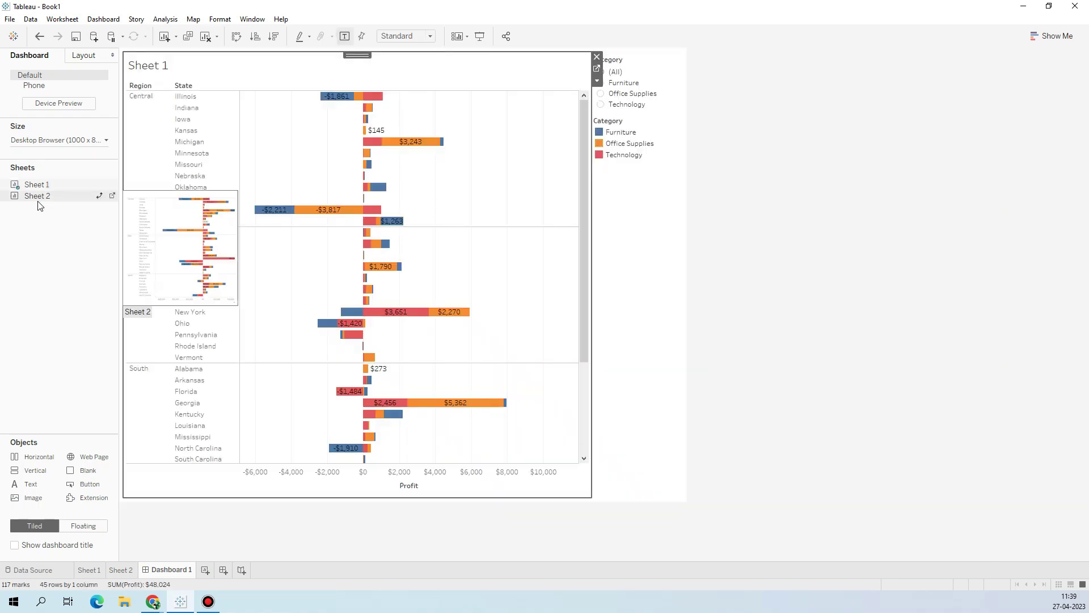
# Test the dashboard's Category filter with Office Supplies and Technology, and return it to All
pyautogui.click(602, 94)
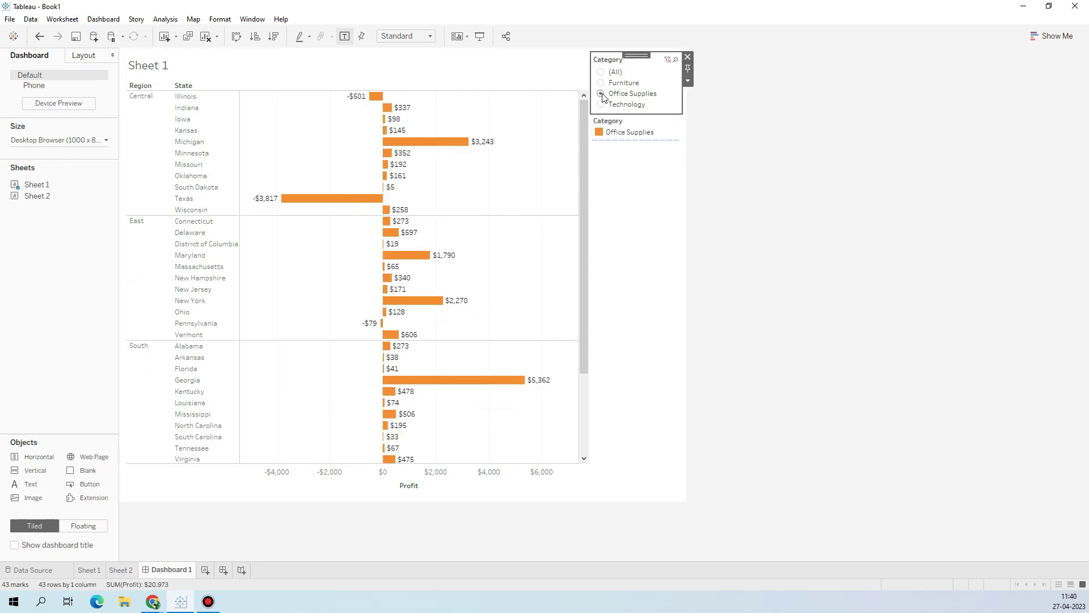
pyautogui.click(602, 105)
pyautogui.click(602, 73)
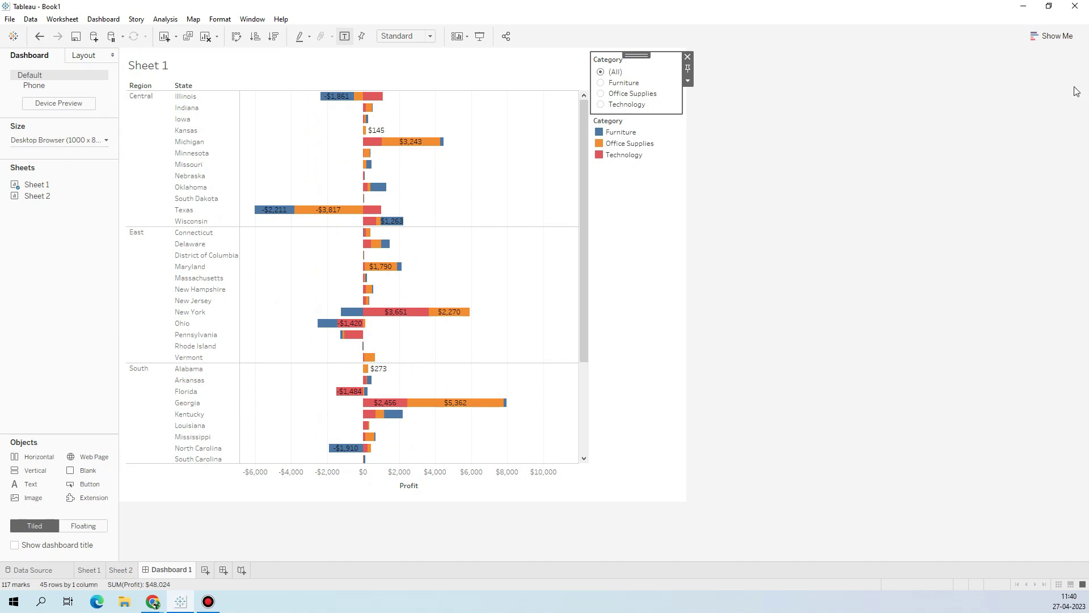
# Switch to the Chrome browser and skim the Tableau interview questions article, returning to its beginning
pyautogui.click(1023, 6)
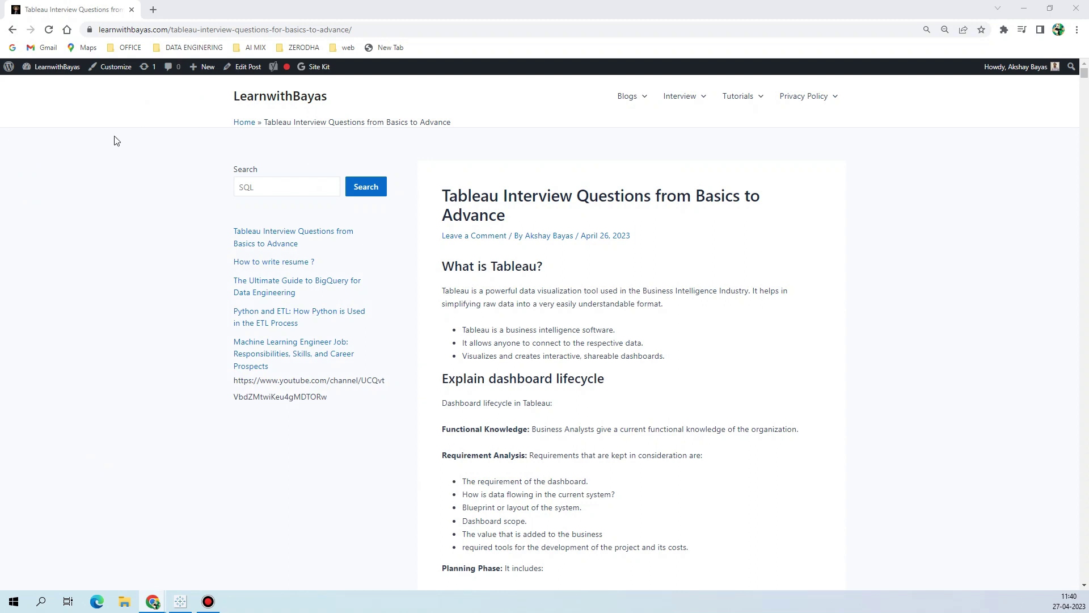
pyautogui.click(1085, 76)
pyautogui.moveTo(1085, 75)
pyautogui.mouseDown()
pyautogui.moveTo(1084, 131)
pyautogui.moveTo(1085, 64)
pyautogui.mouseUp()
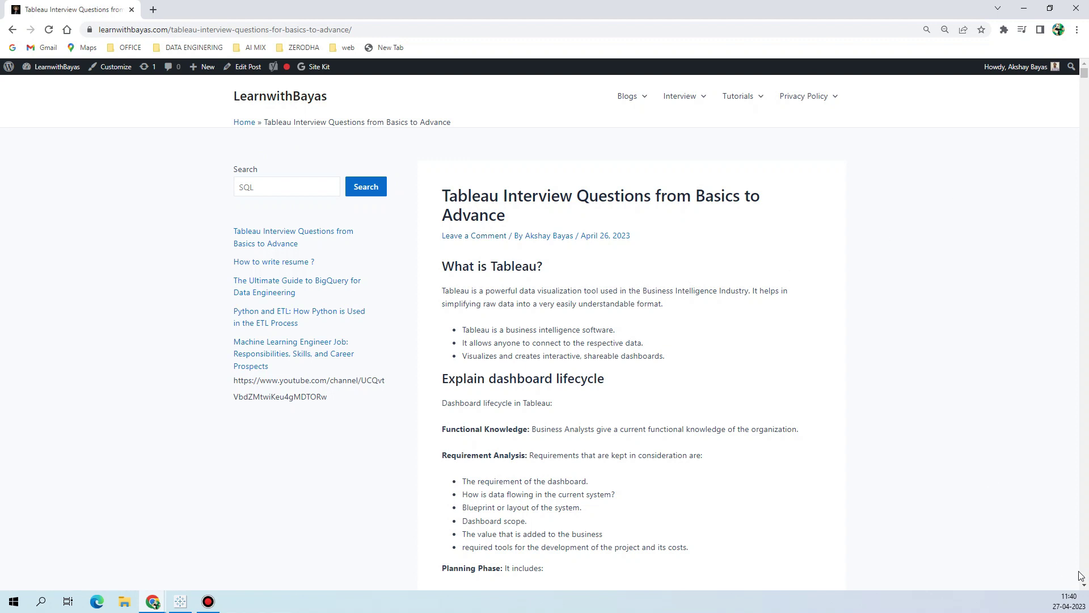
pyautogui.moveTo(1084, 587); pyautogui.dragTo(1084, 587)
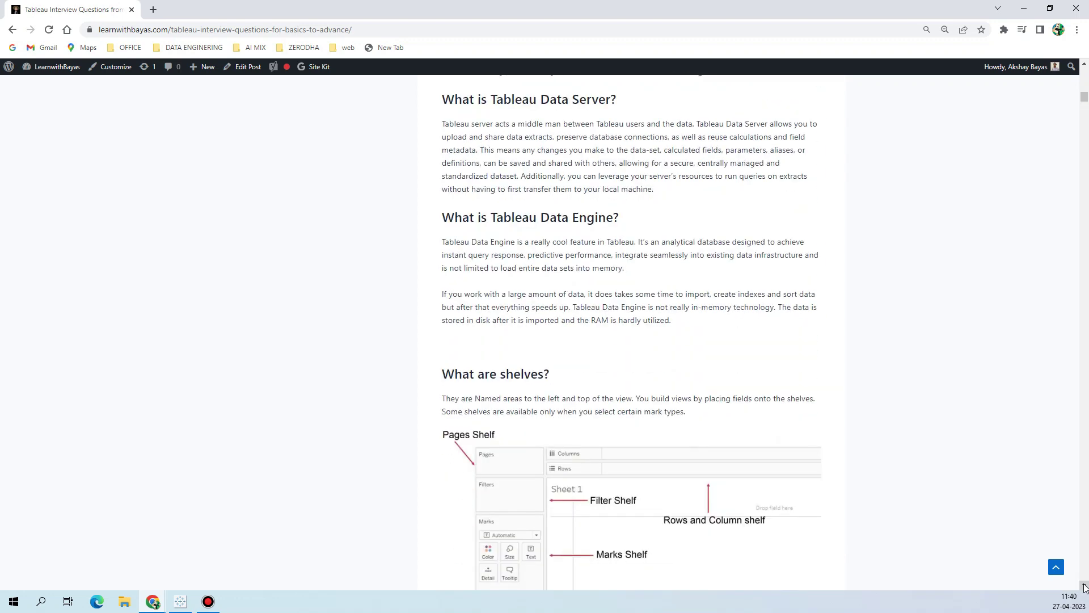
pyautogui.moveTo(1084, 102); pyautogui.dragTo(1081, 72)
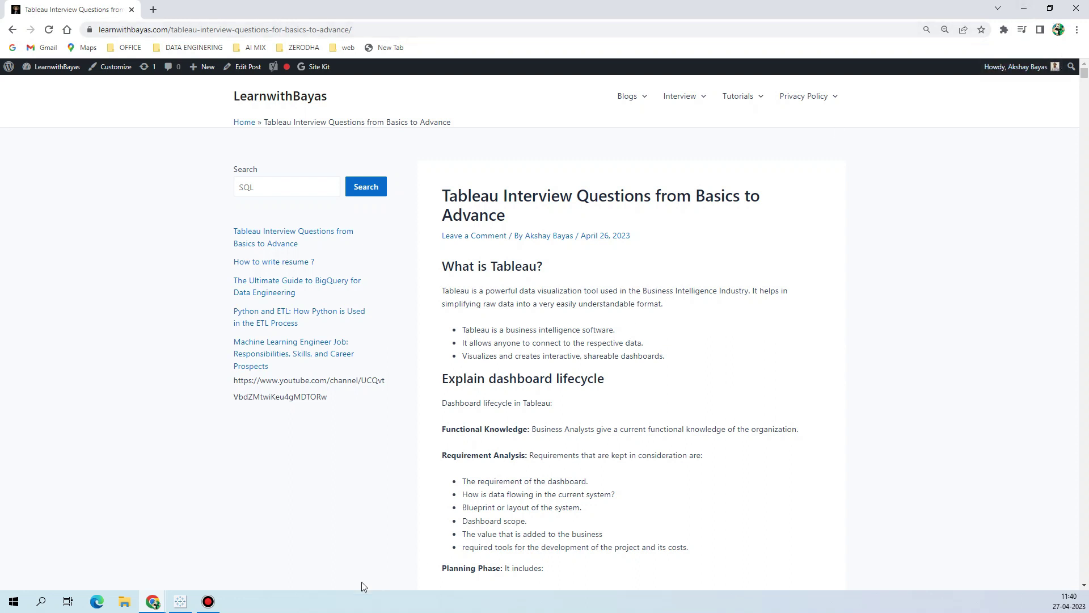
pyautogui.click(208, 602)
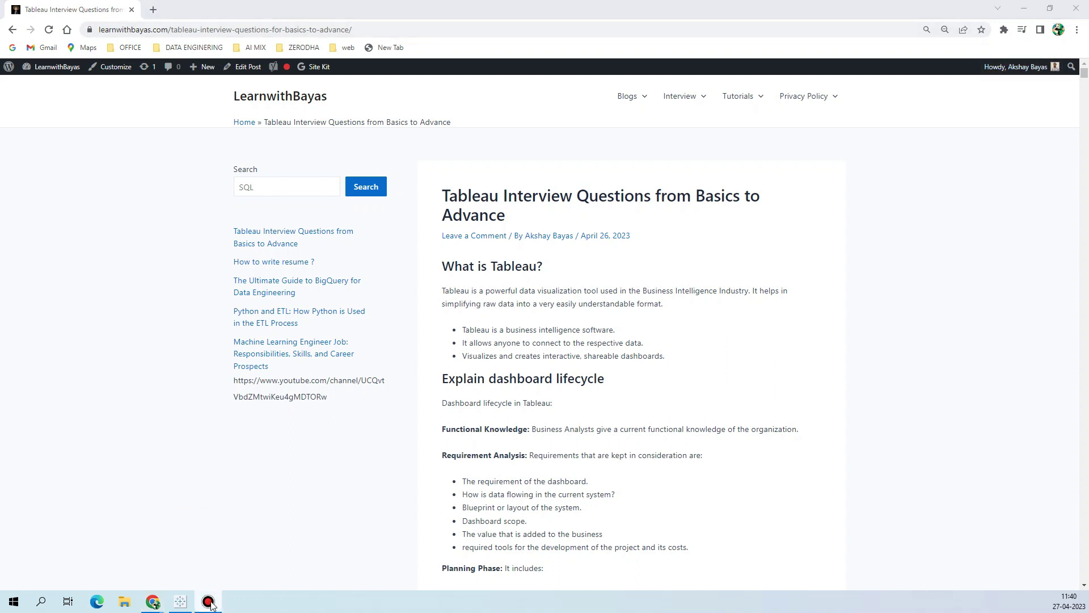